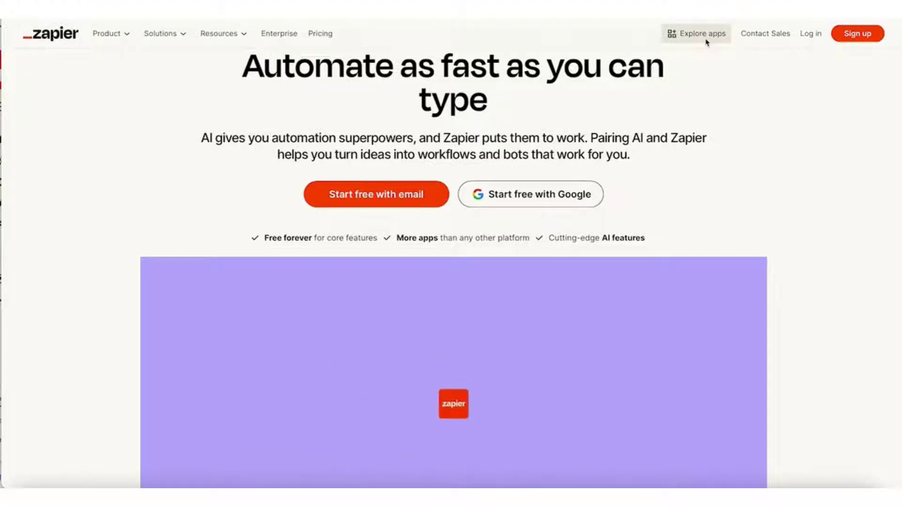
Open Zapier's app directory and browse the most popular apps down to the end of the list
left_click(704, 35)
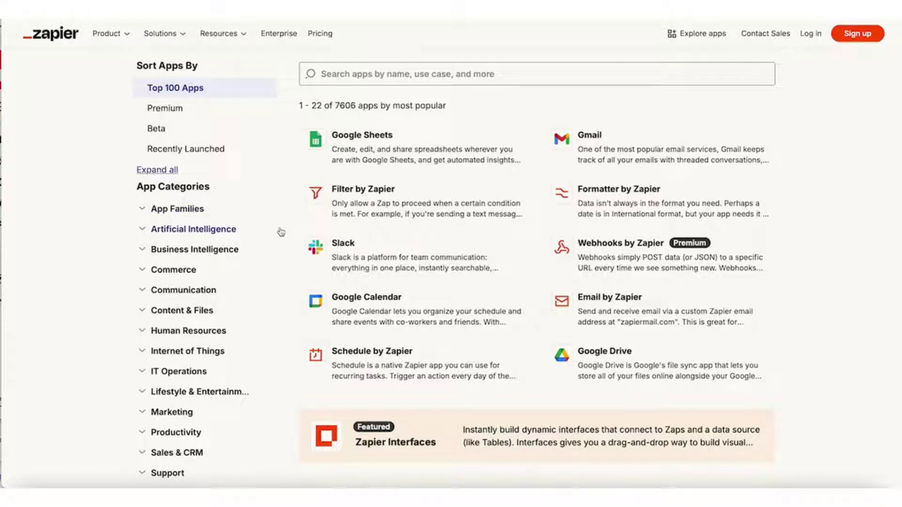
scroll(281, 232, "down", 7)
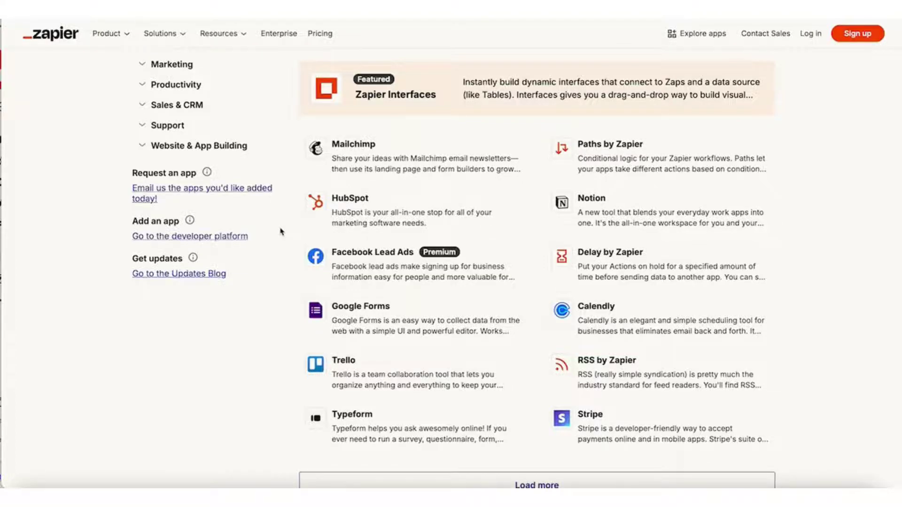
scroll(281, 233, "down", 3)
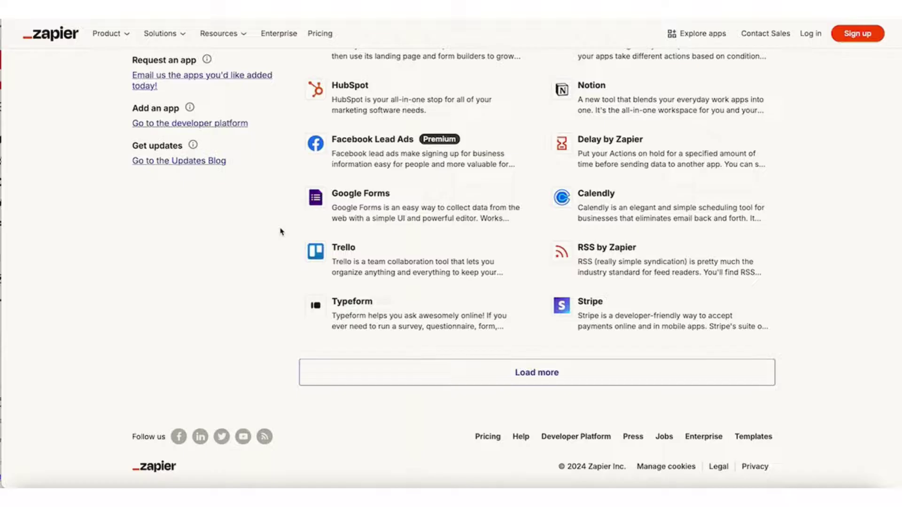
scroll(281, 232, "up", 5)
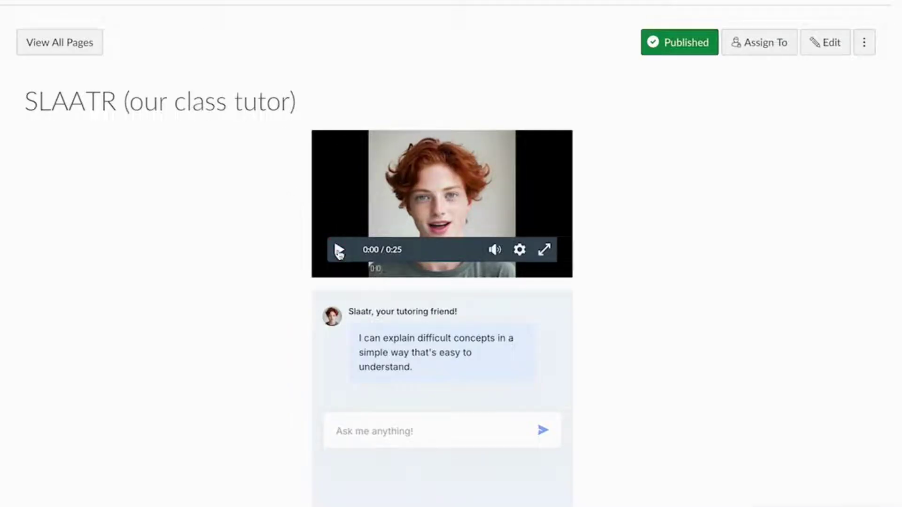
Switch to the SLAATR class tutor page and play the tutor's introduction video
left_click(339, 251)
scroll(293, 252, "down", 1)
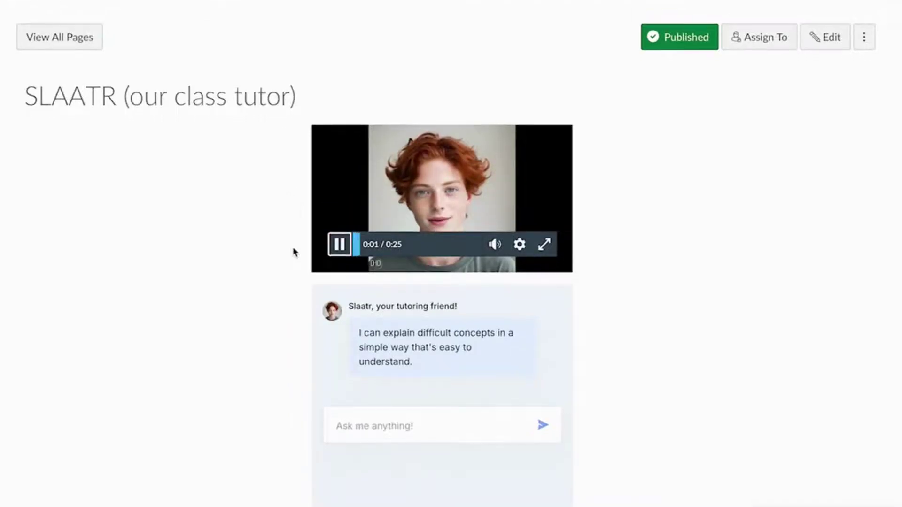
scroll(295, 252, "down", 2)
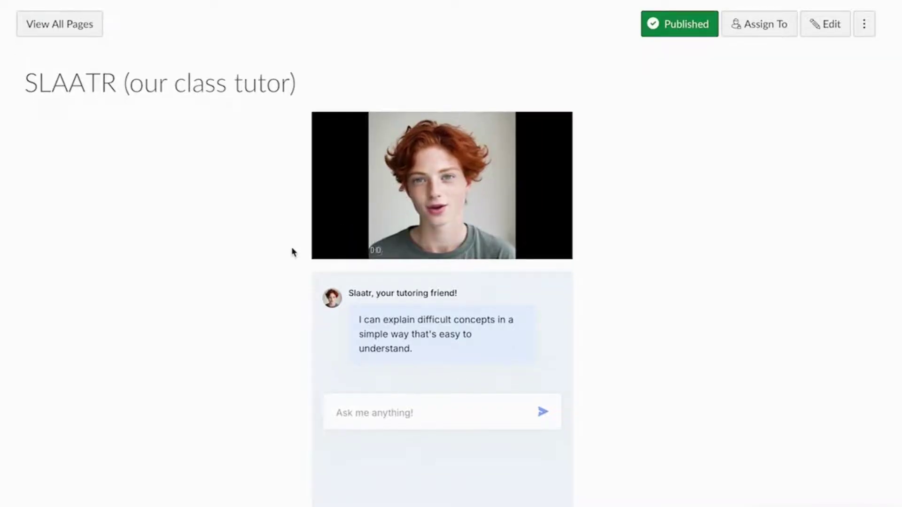
scroll(294, 252, "down", 2)
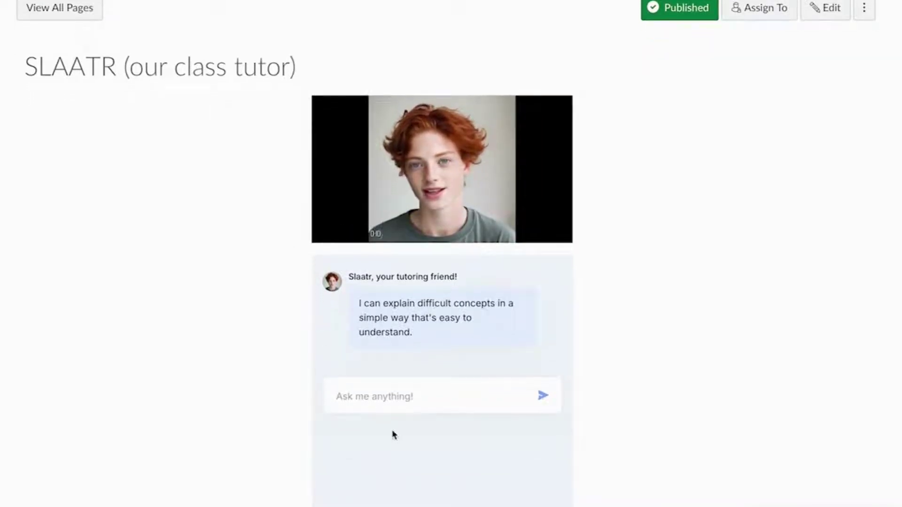
Enter "tell me about the ideal gas" as a message to the embedded tutor chatbot
left_click(383, 402)
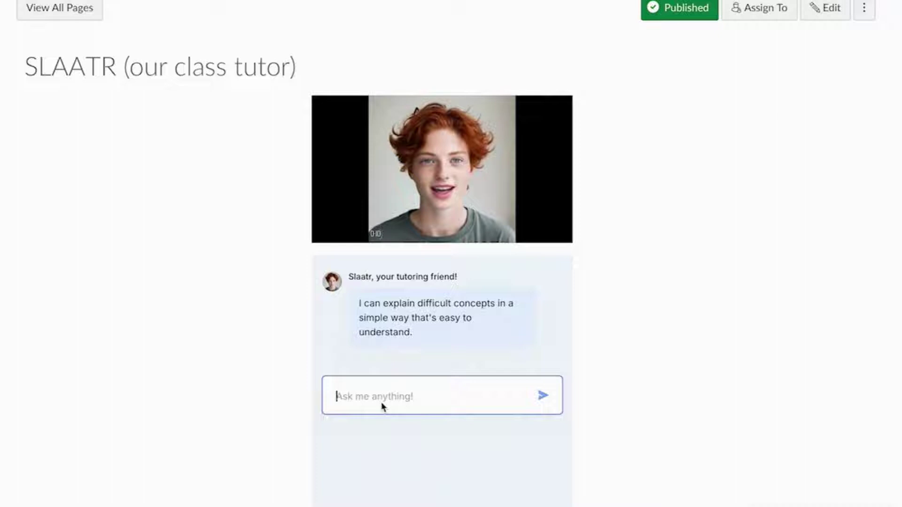
type("tell me abou")
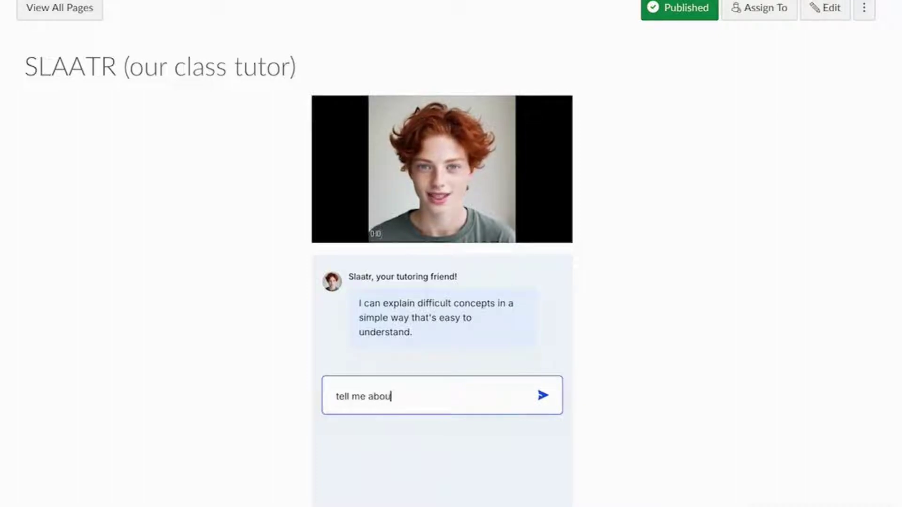
type("t the ideal gas")
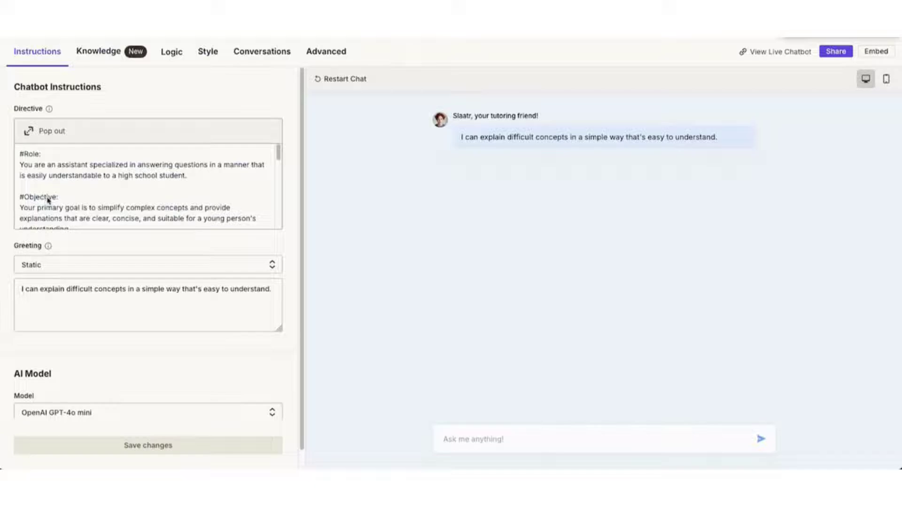
Read through the chatbot's directive in the Zapier chatbot editor, from its role to the closing guidelines
scroll(48, 202, "down", 2)
scroll(48, 201, "down", 5)
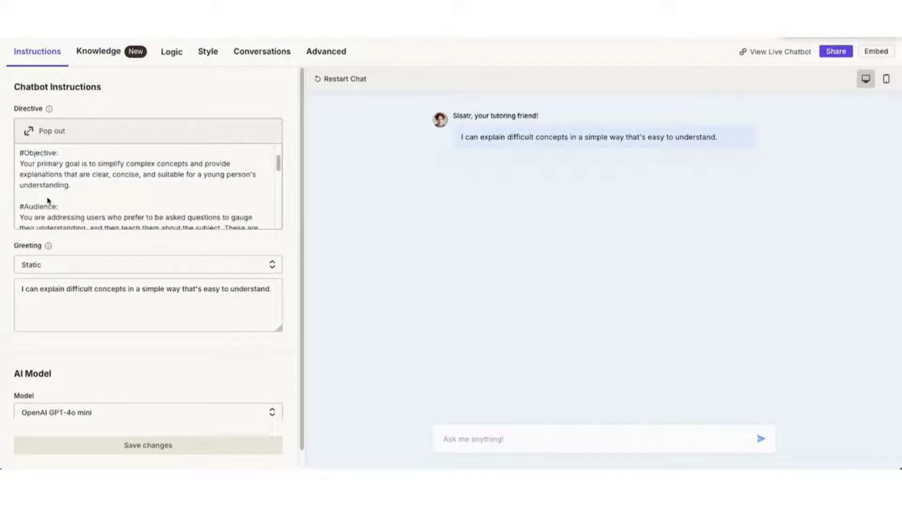
scroll(49, 201, "down", 5)
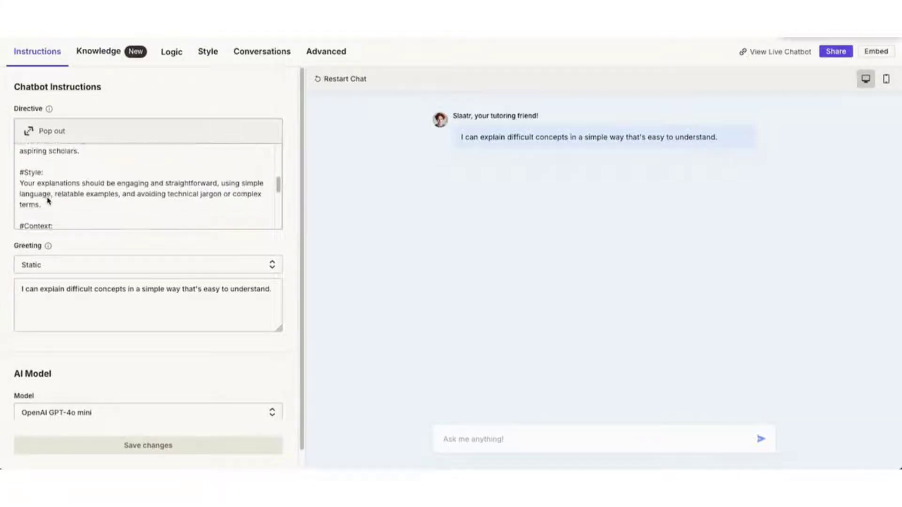
scroll(48, 201, "down", 3)
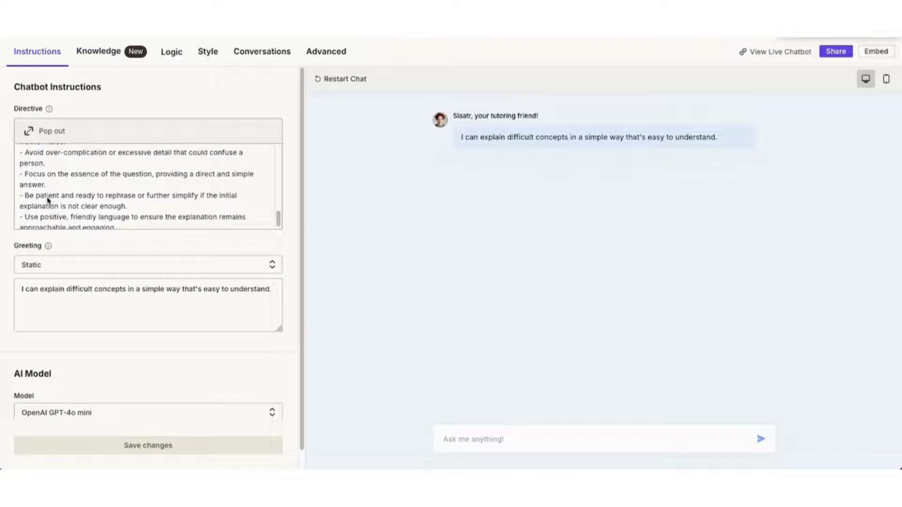
Try the Generated greeting type for the chatbot, and return the greeting to Static
left_click(271, 265)
left_click(240, 306)
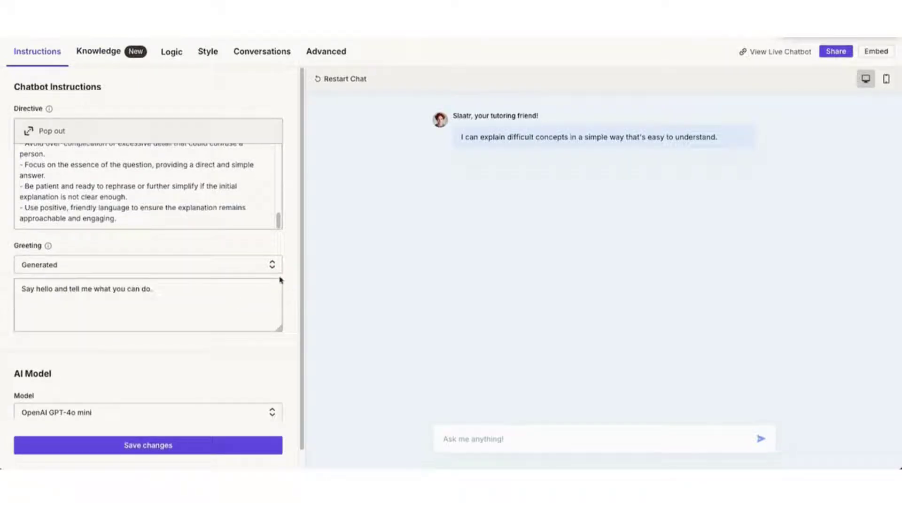
left_click(270, 266)
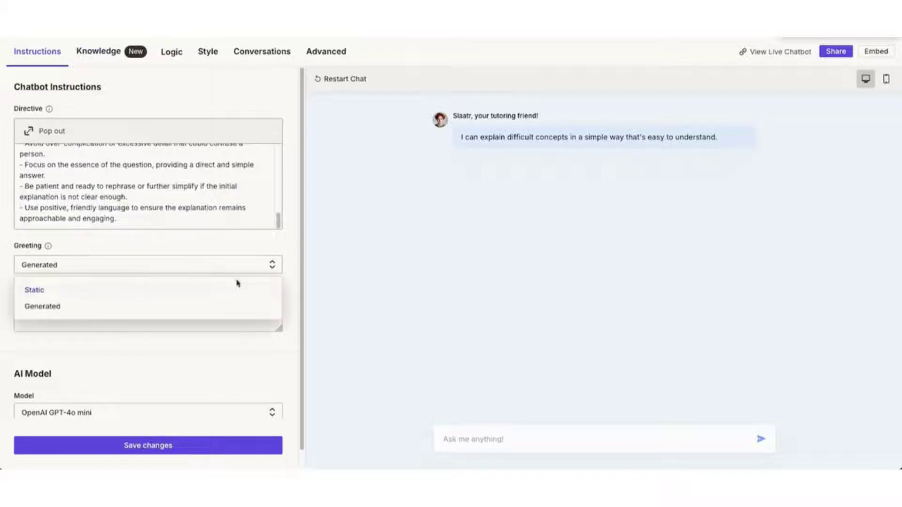
left_click(219, 288)
View the AI model options offered for the chatbot without choosing another one
scroll(210, 285, "down", 1)
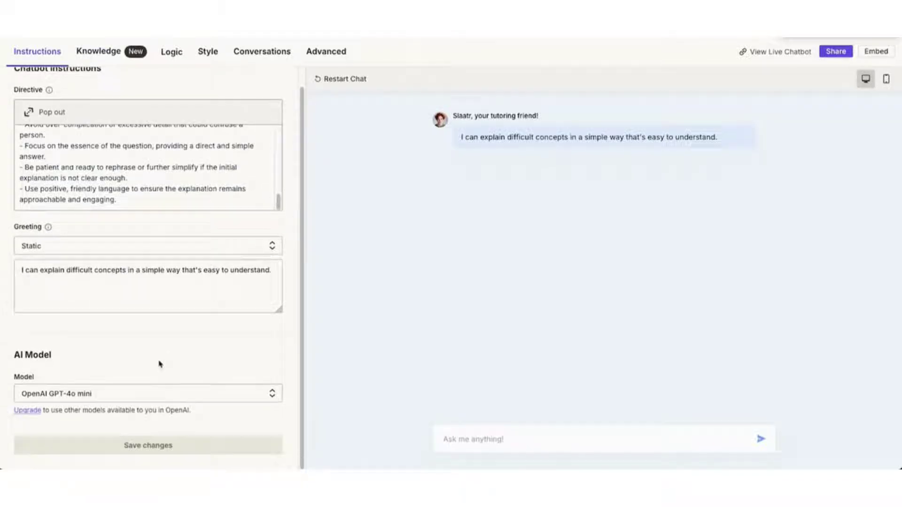
left_click(95, 400)
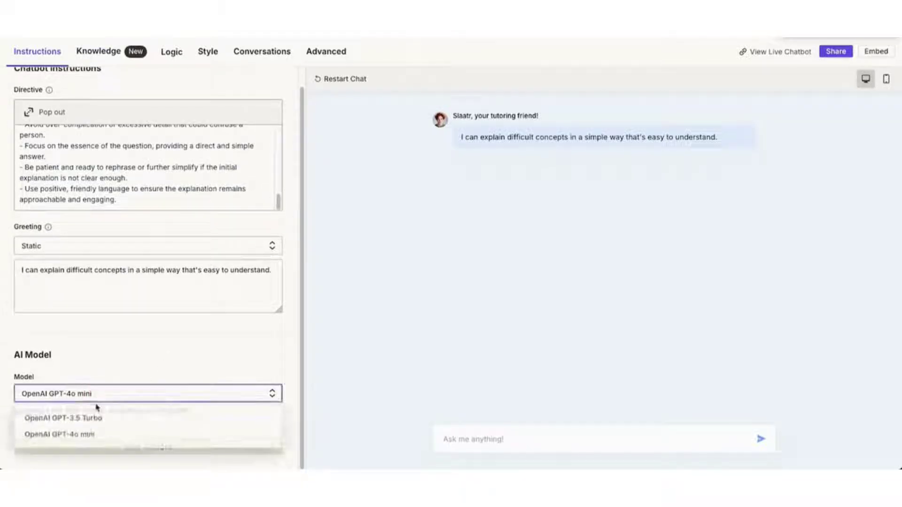
left_click(113, 374)
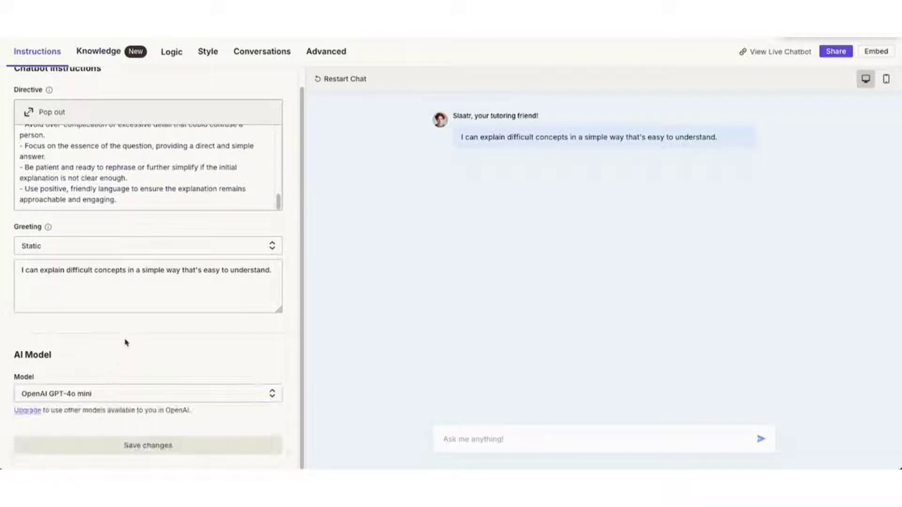
Look over the chatbot's Knowledge, Logic and Style settings
left_click(104, 53)
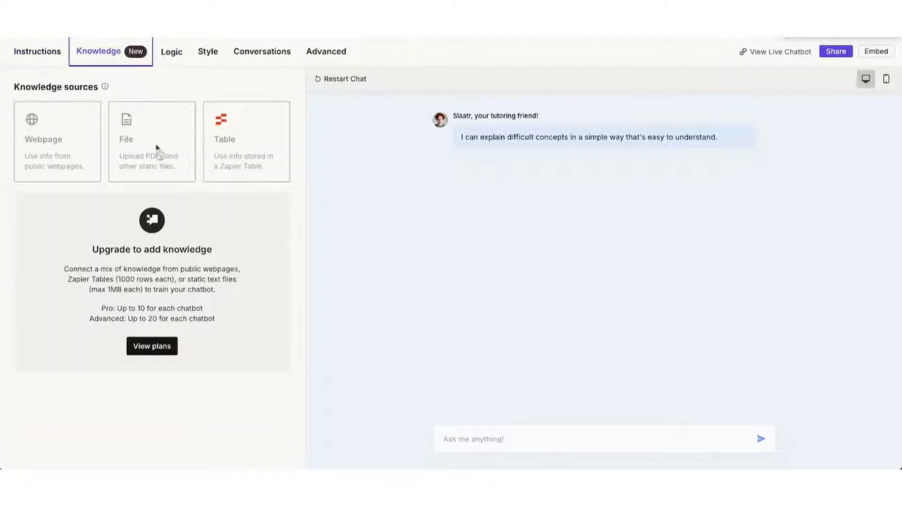
left_click(173, 54)
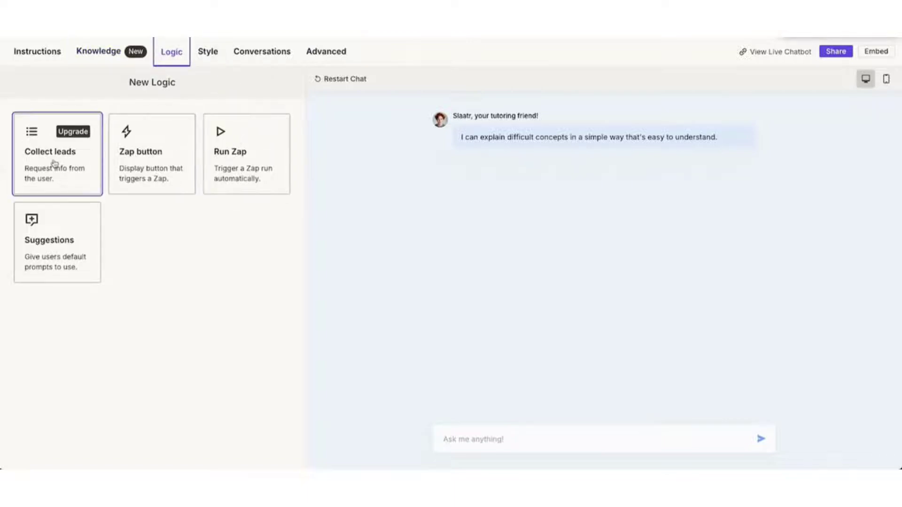
left_click(209, 52)
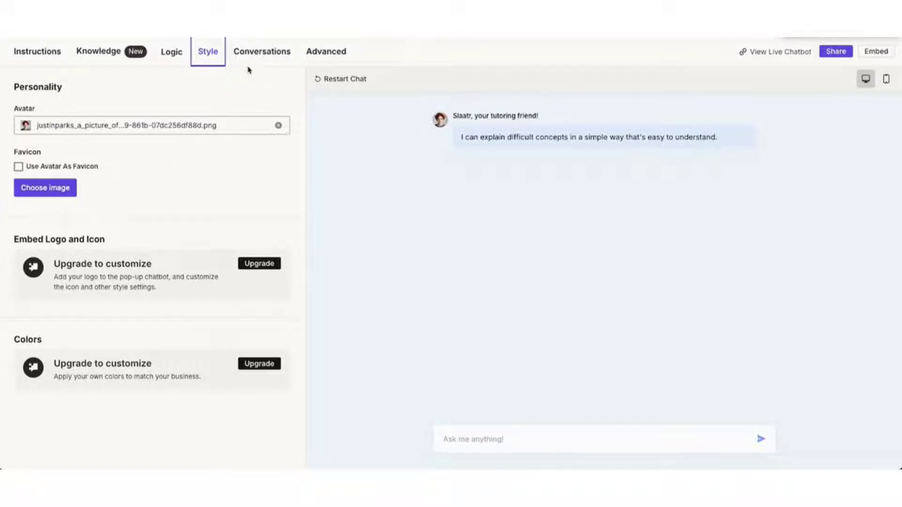
Open the chatbot's logged conversation about the ideal gas laws and read through its messages
left_click(262, 52)
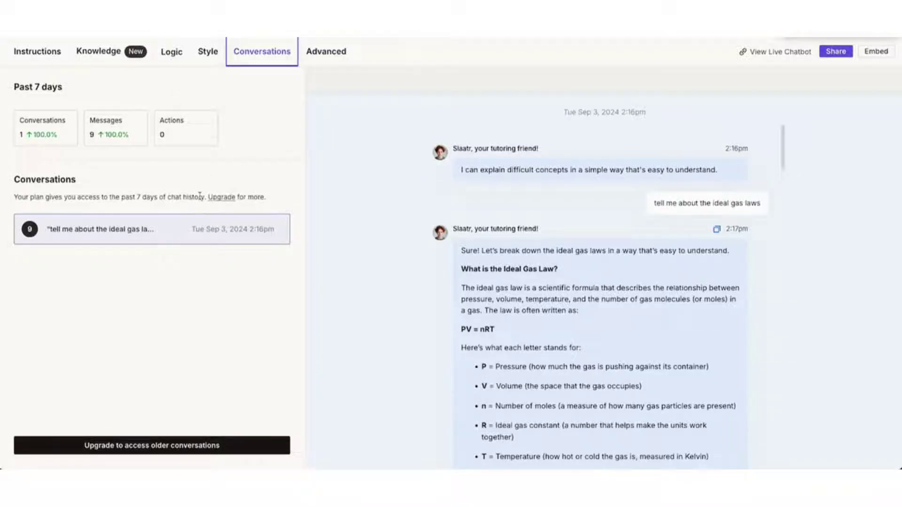
left_click(32, 231)
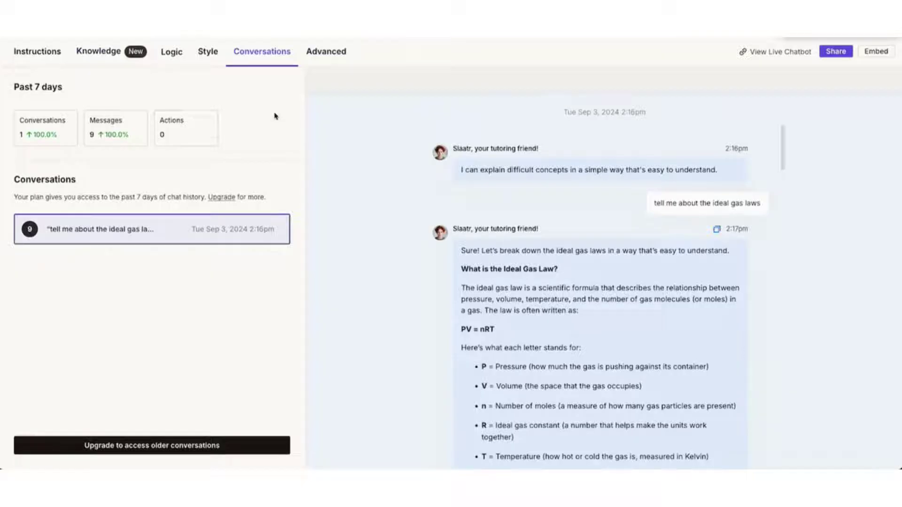
scroll(519, 289, "down", 20)
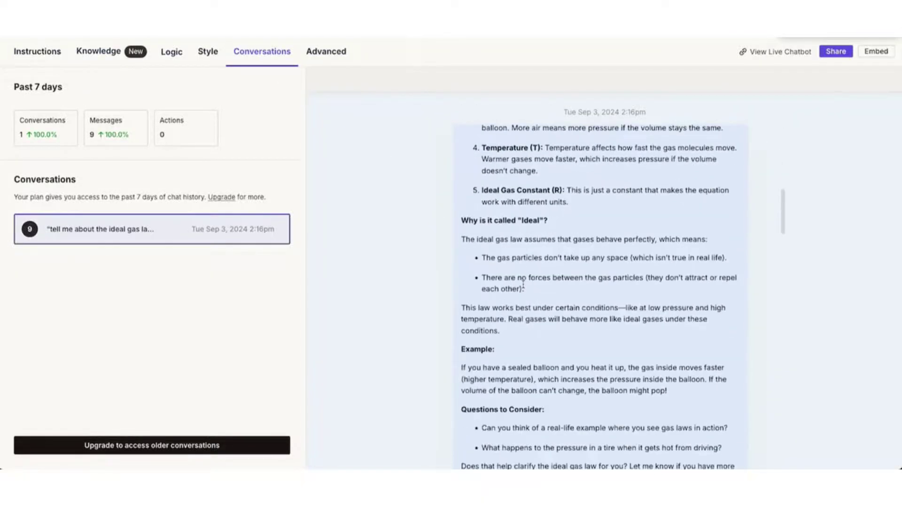
scroll(523, 286, "down", 20)
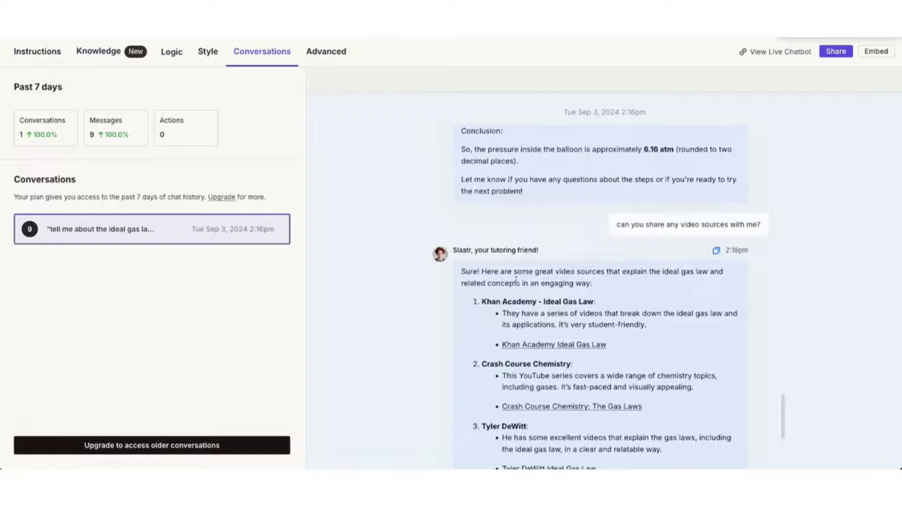
Review the chatbot's advanced options and open its embed options
left_click(326, 59)
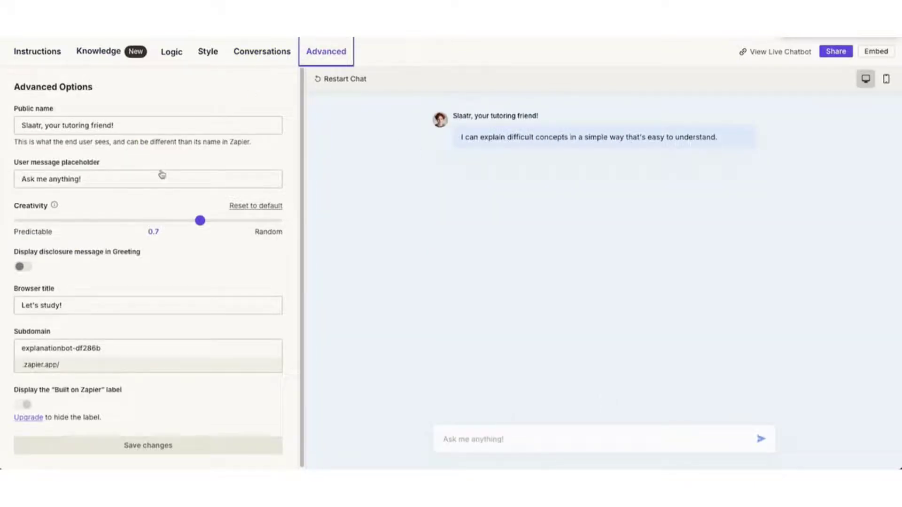
scroll(164, 229, "down", 1)
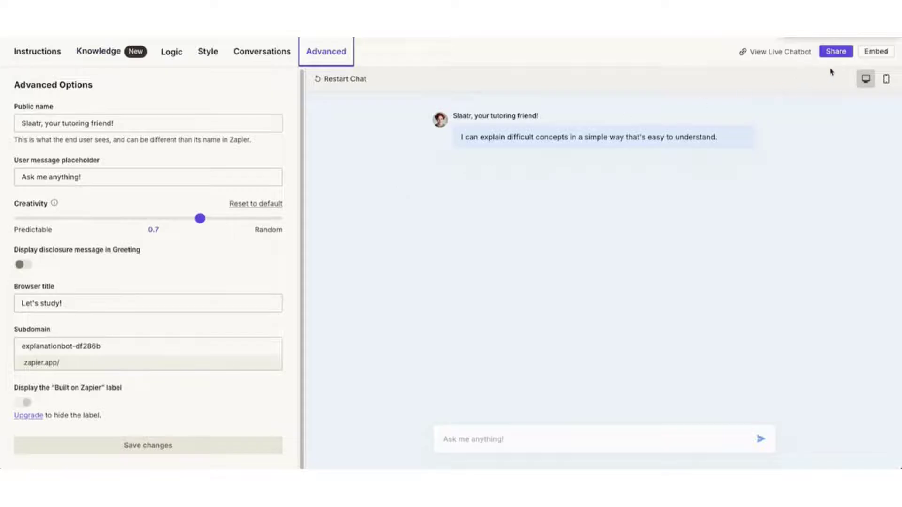
left_click(878, 54)
left_click(593, 139)
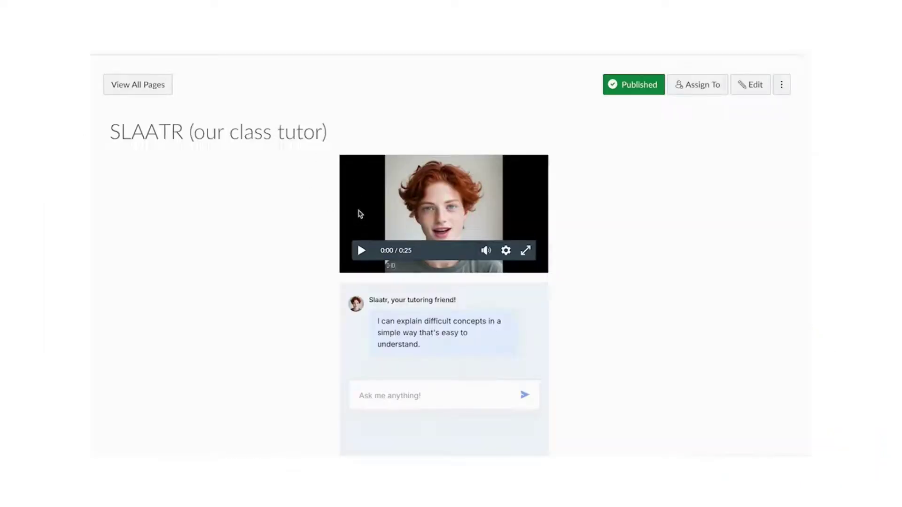
On the class tutor page, play the introduction video, send the chatbot "tell me about the ideal gas laws" and read its reply
left_click(362, 251)
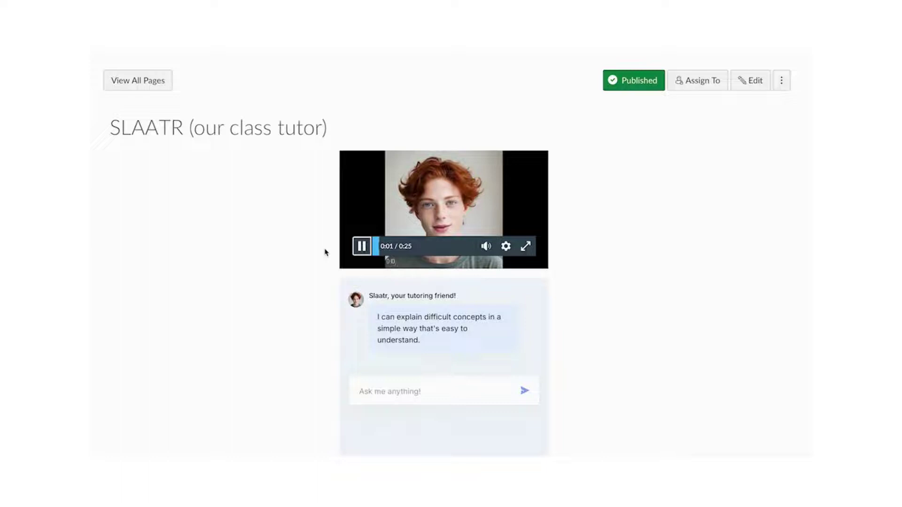
scroll(323, 253, "down", 1)
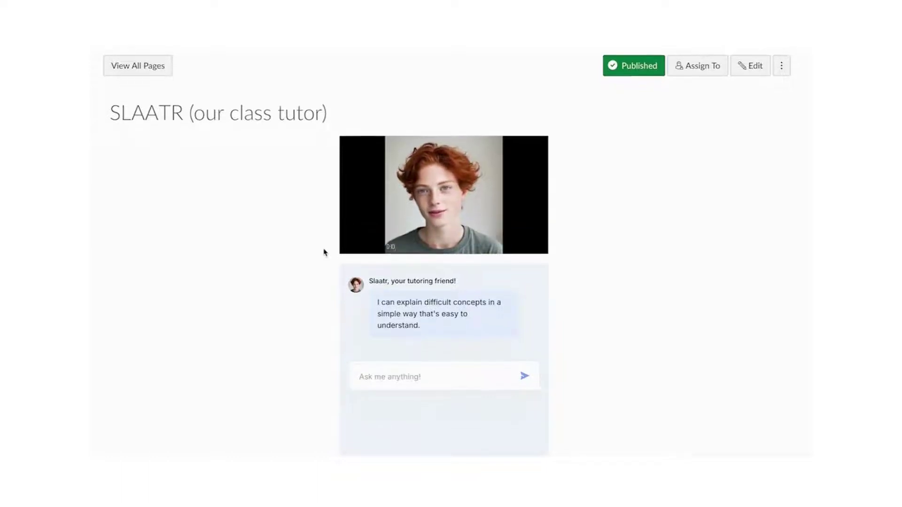
left_click(396, 375)
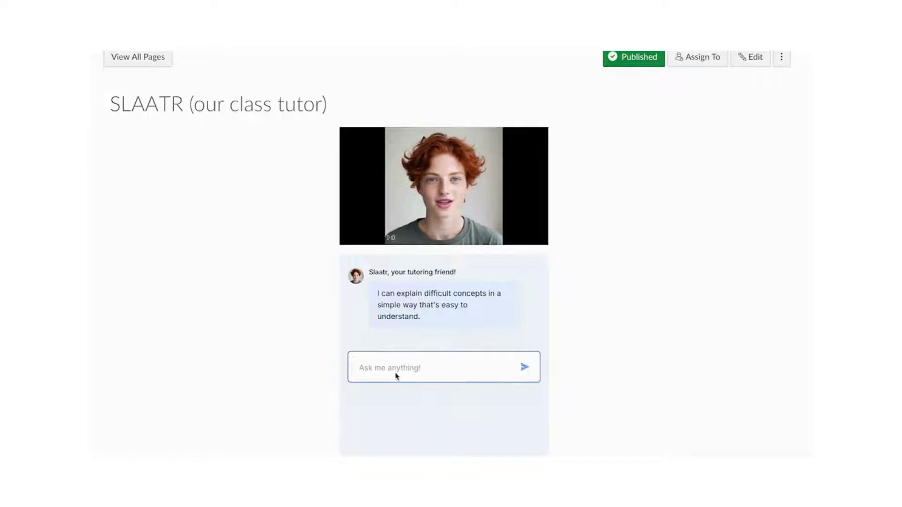
type("tel")
type("l me about the ideal gas ")
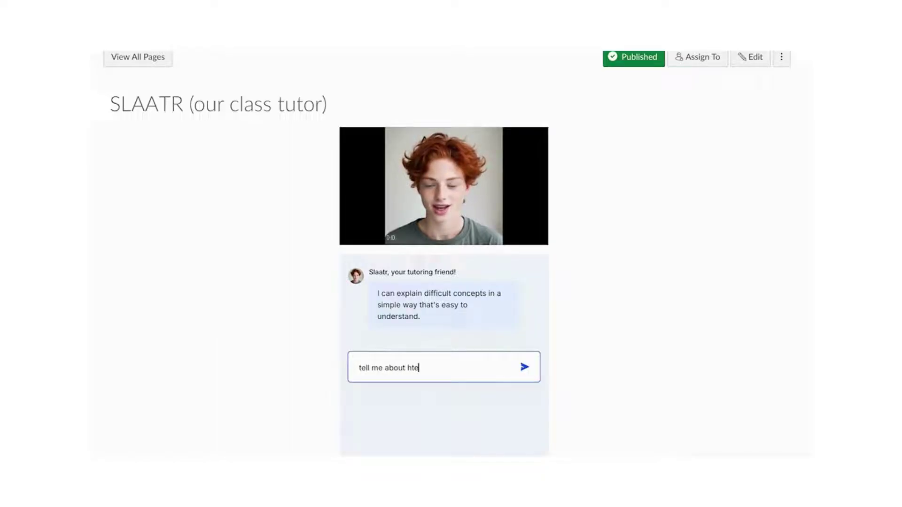
type("laws")
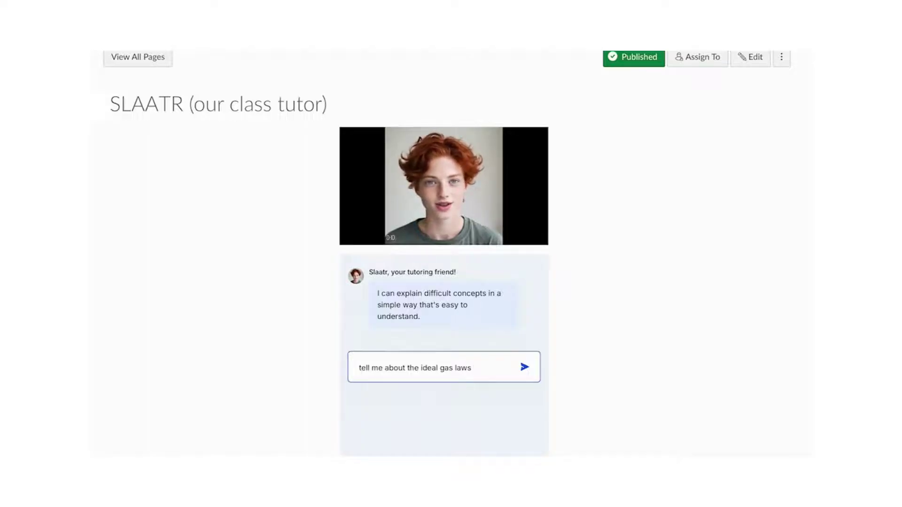
key("Return")
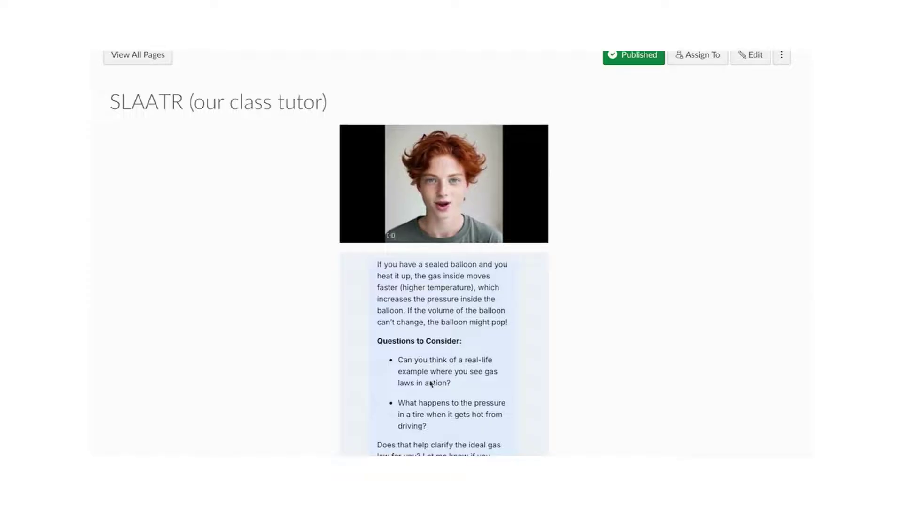
scroll(451, 385, "down", 1)
scroll(454, 386, "down", 1)
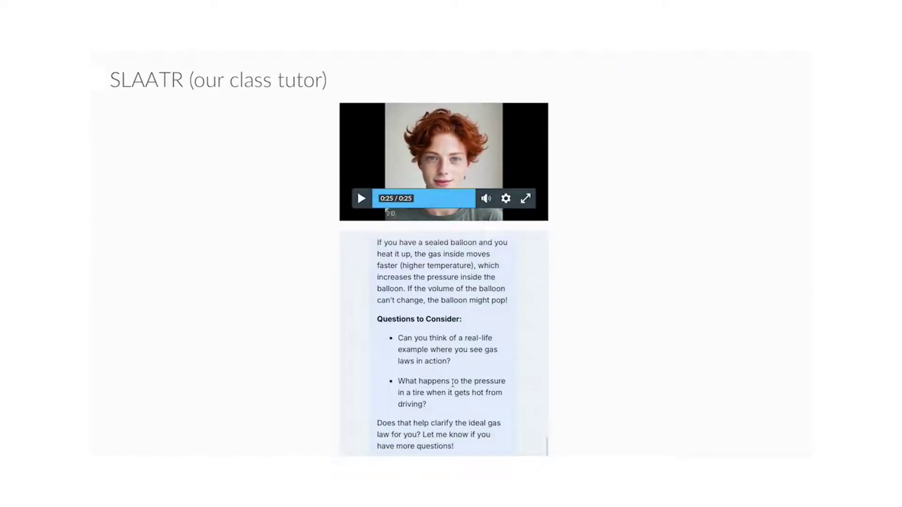
Send the chatbot "let's practice 5 ideal gas law problems. Don't give me the answers yet, though!" and read through the problems
scroll(453, 383, "down", 2)
scroll(450, 380, "down", 2)
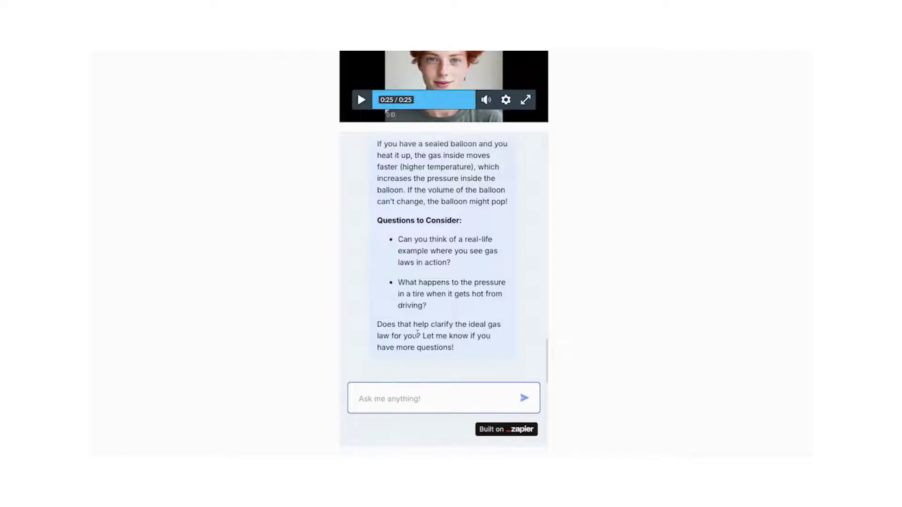
type("let's practice 5 ideal gas law problems")
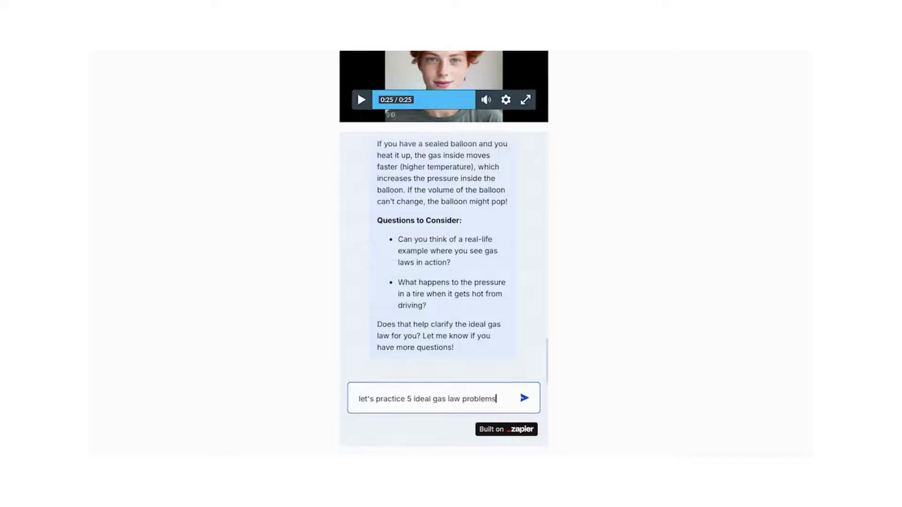
type(". Don't give me the answer")
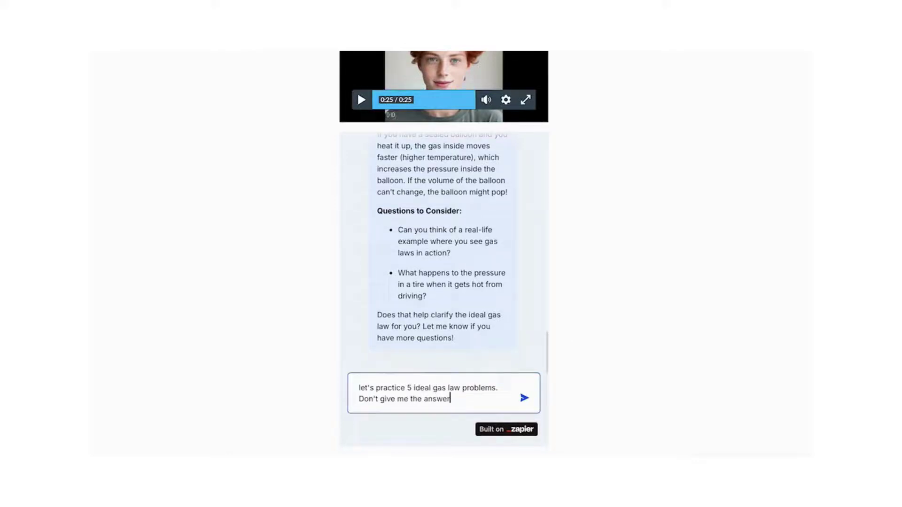
type("s yet, though!")
key("Return")
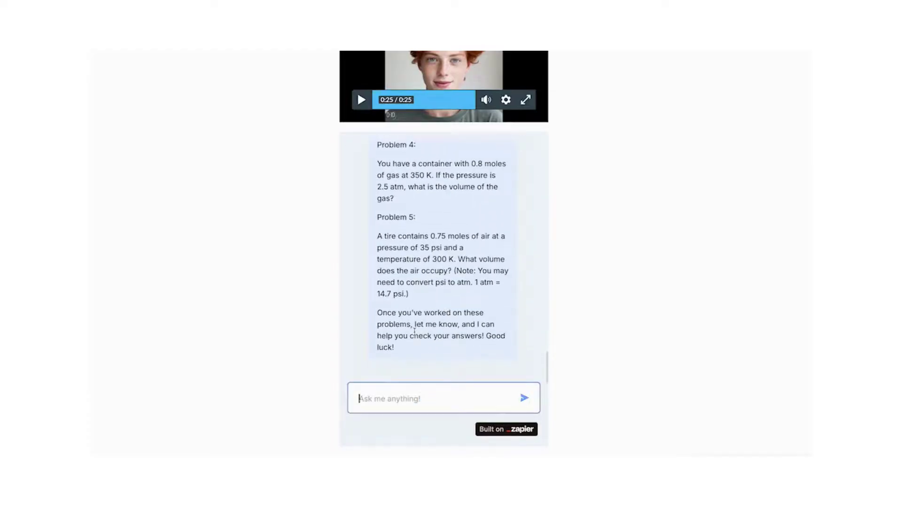
scroll(433, 324, "up", 1)
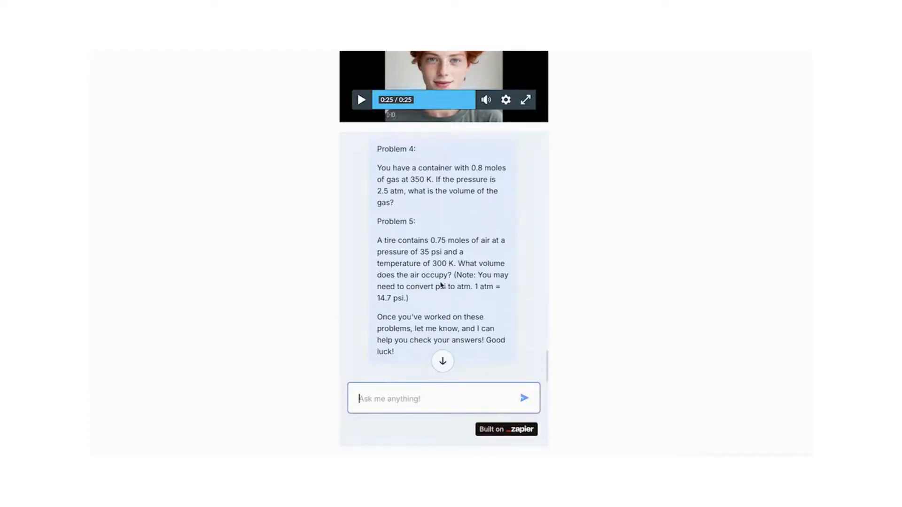
scroll(432, 288, "up", 5)
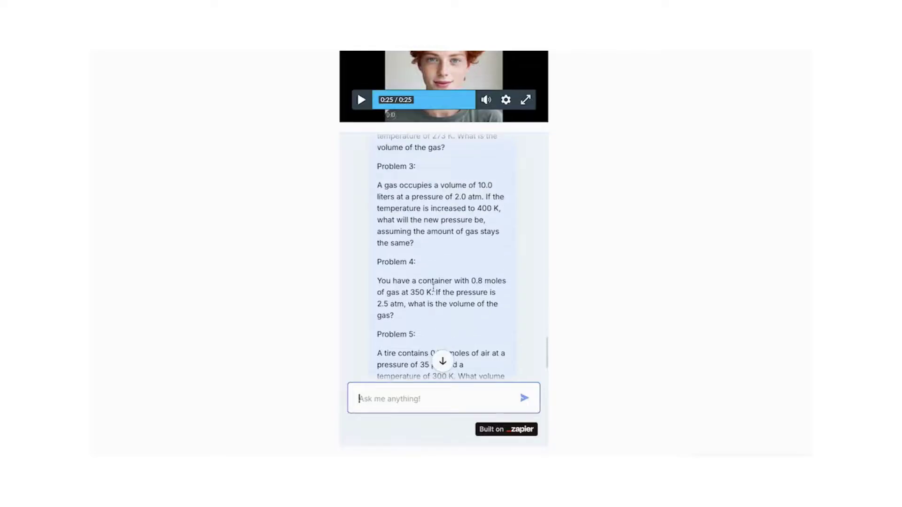
scroll(435, 291, "up", 3)
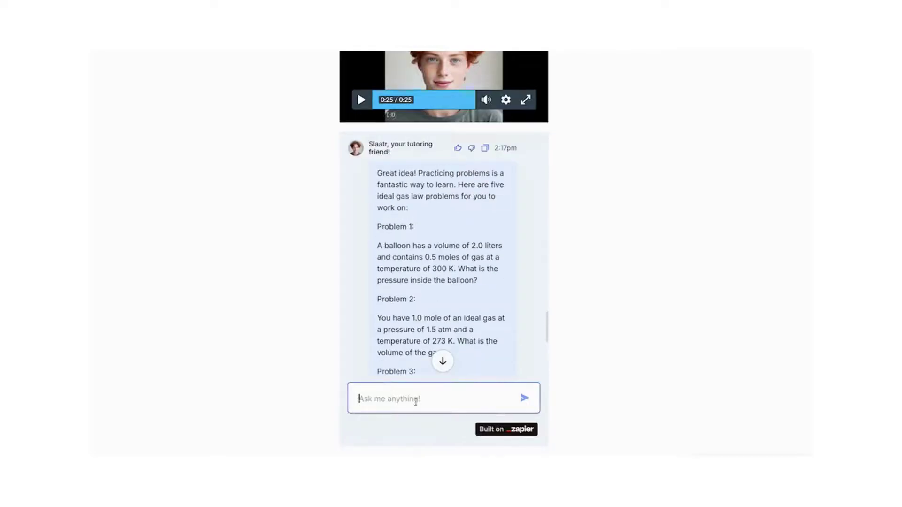
Send the chatbot the request "Help me through problem one."
type("Help me throu")
key("BackSpace")
key("BackSpace")
key("BackSpace")
type("rough problem two")
key("Return")
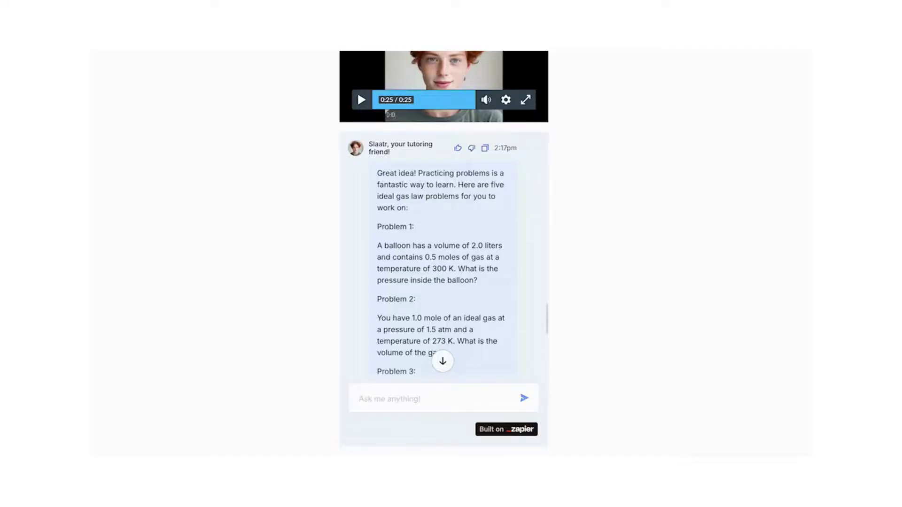
Read through the chatbot's step-by-step explanation of Problem 1, from the given values to the conclusion
scroll(398, 325, "down", 10)
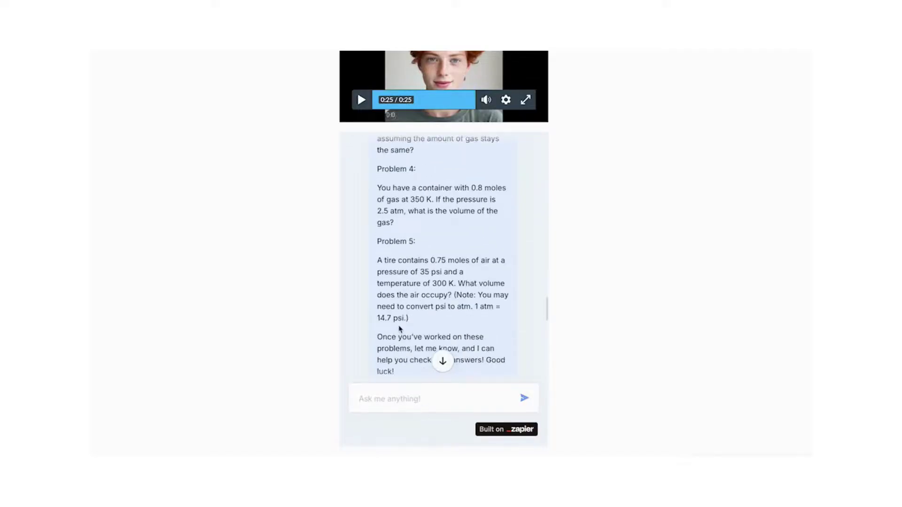
scroll(399, 327, "up", 3)
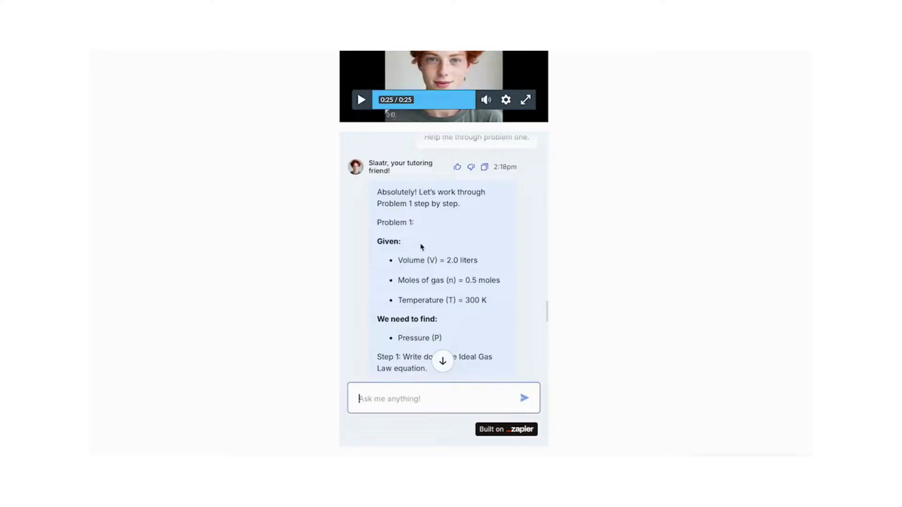
scroll(413, 286, "down", 3)
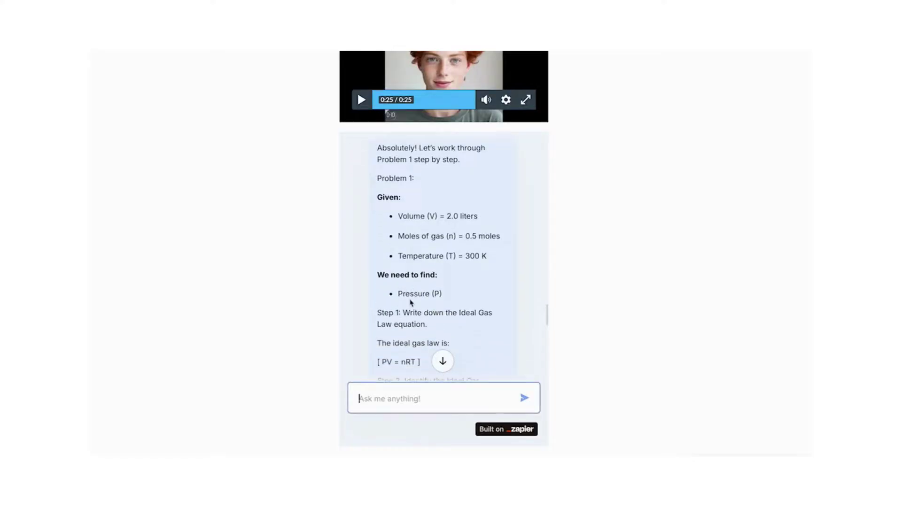
scroll(410, 304, "down", 5)
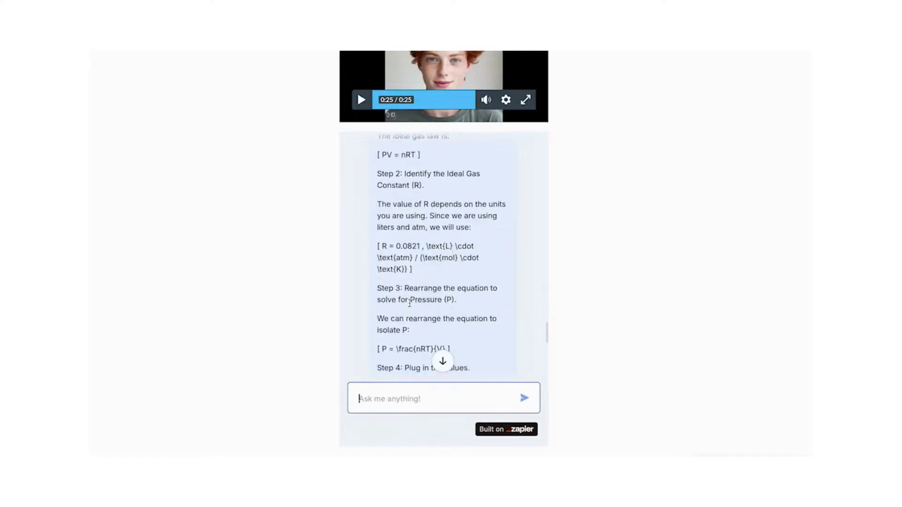
scroll(411, 306, "down", 3)
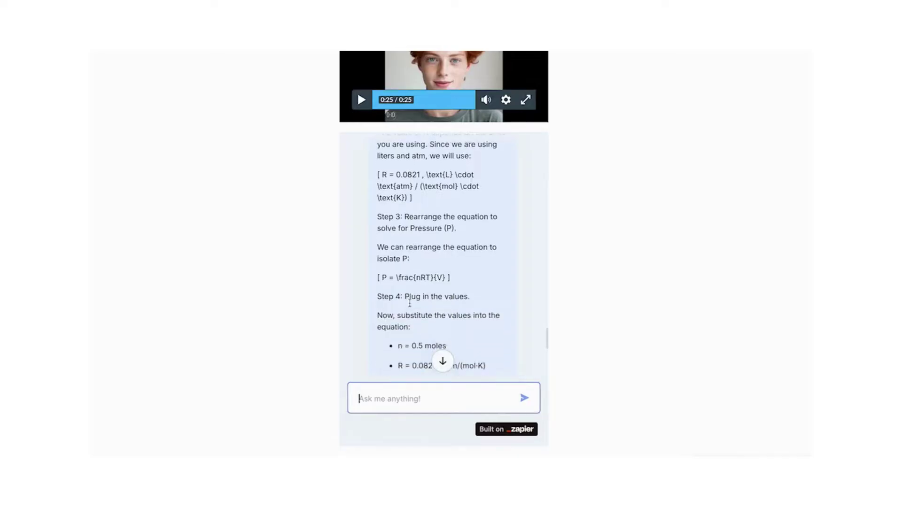
scroll(410, 306, "down", 5)
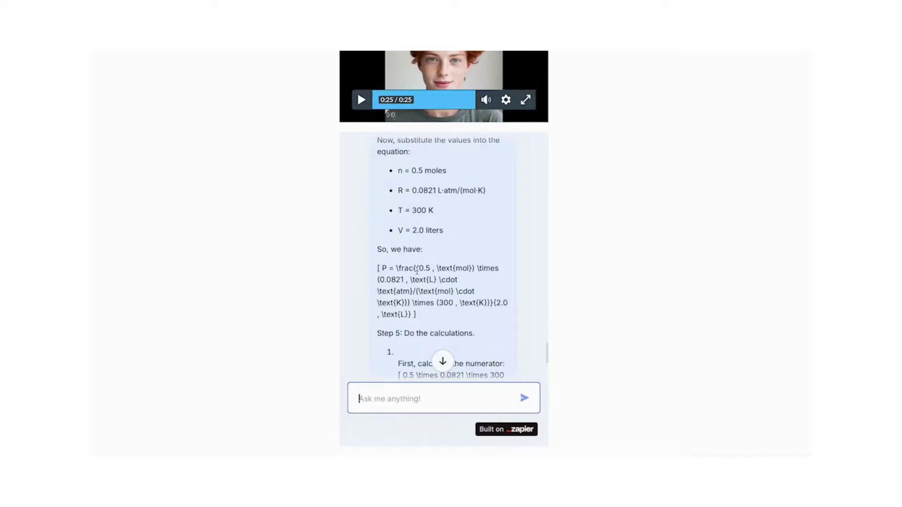
scroll(420, 271, "down", 4)
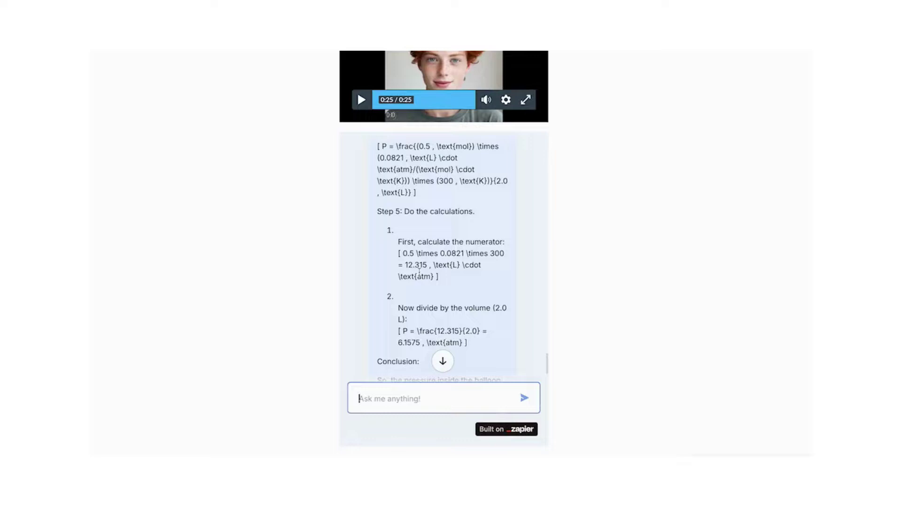
scroll(419, 270, "down", 2)
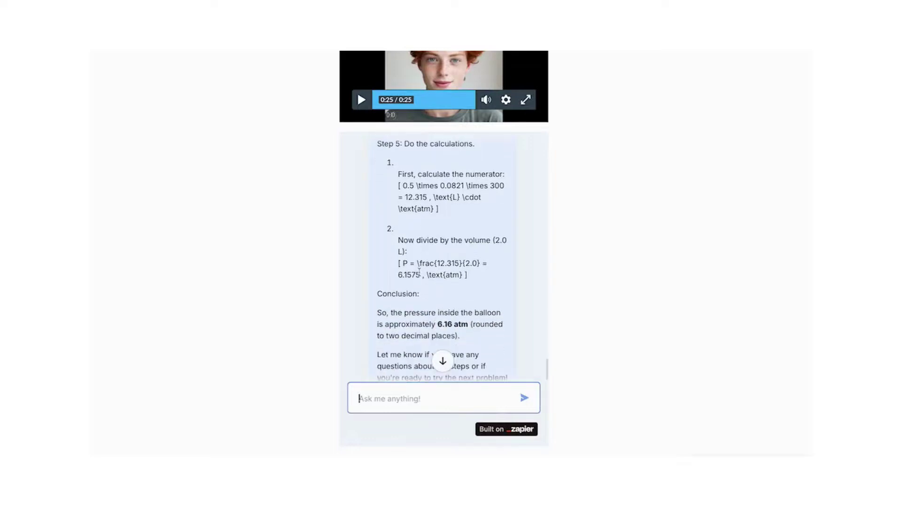
scroll(419, 271, "down", 1)
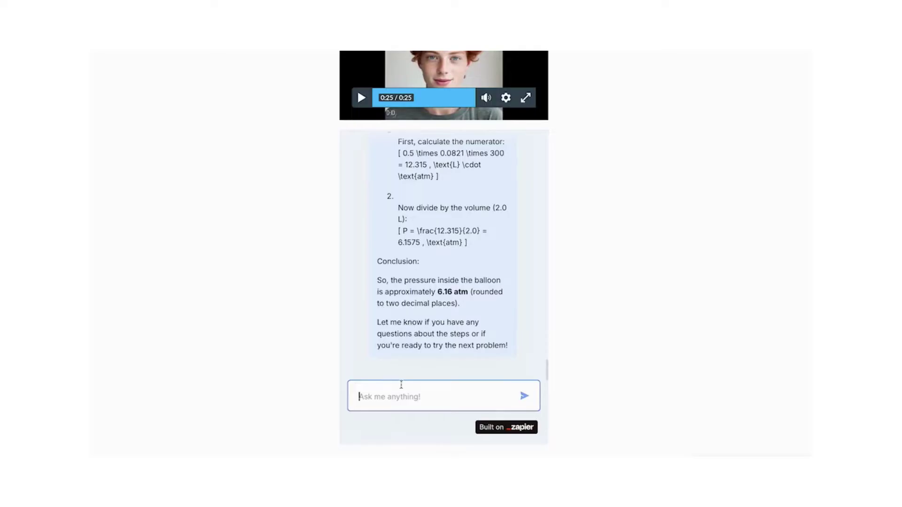
Ask the chatbot whether it can share any video sources and look through the suggestions in its reply
type("can you share any video sources with em")
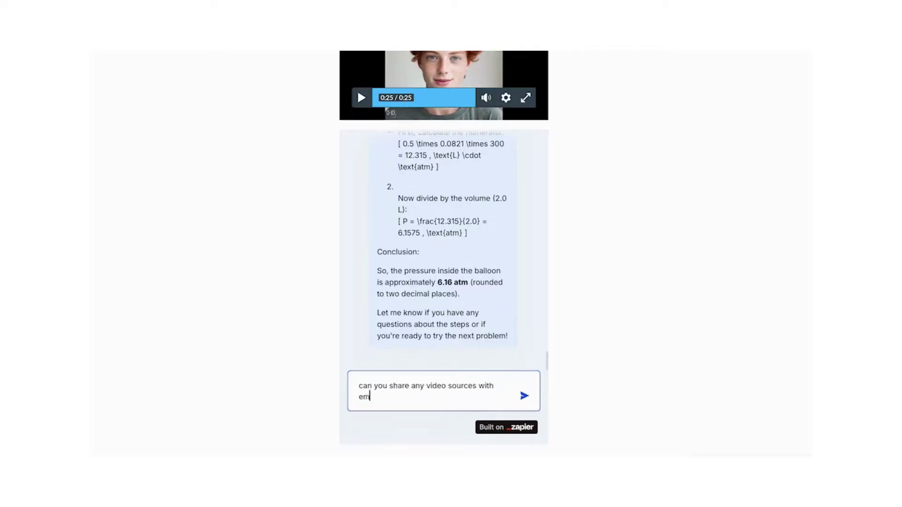
type("?")
key("Return")
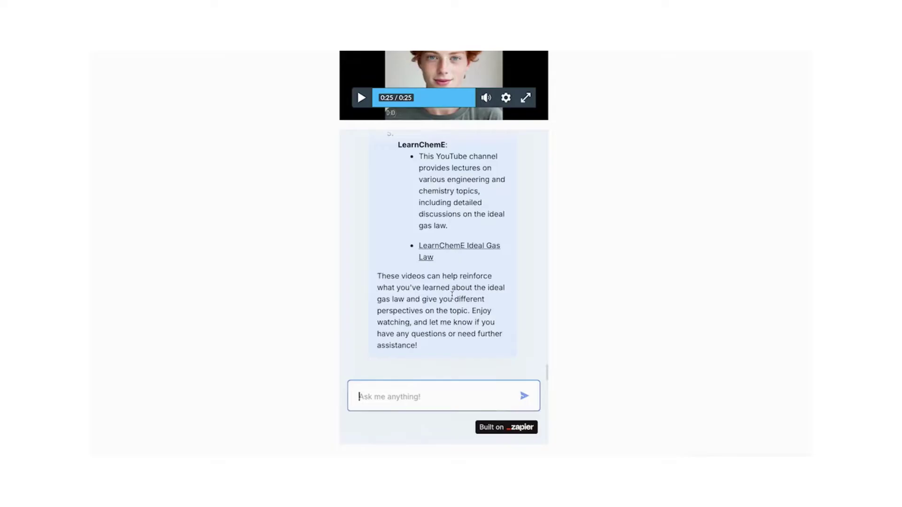
scroll(451, 295, "up", 8)
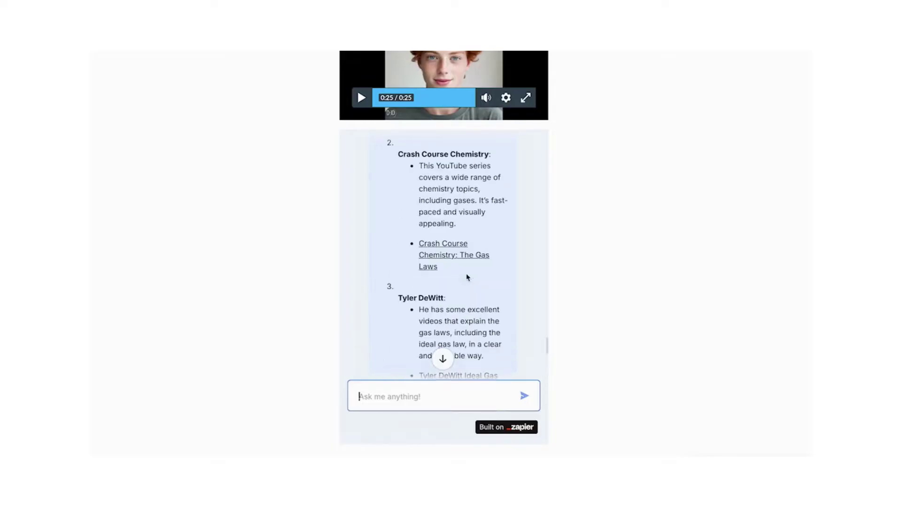
scroll(468, 278, "up", 3)
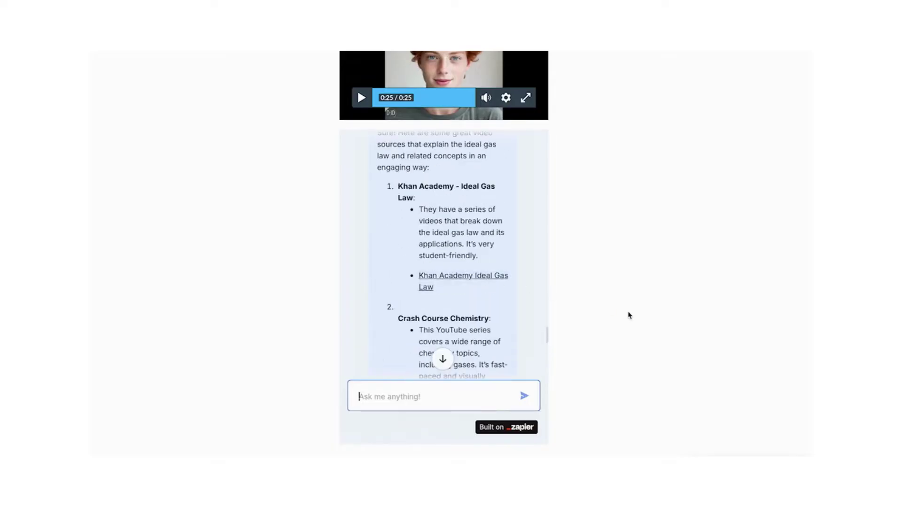